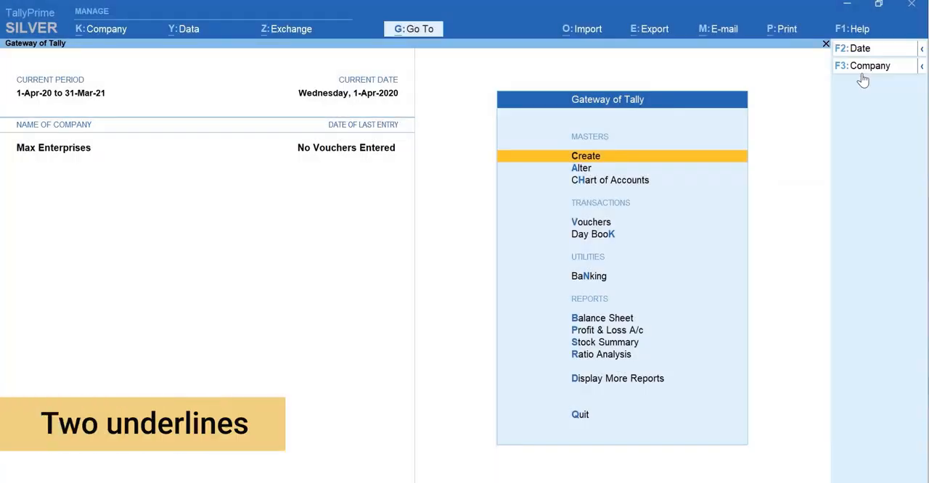
- Open a new sales voucher and start creating a ledger for its party account
key(ctrl)
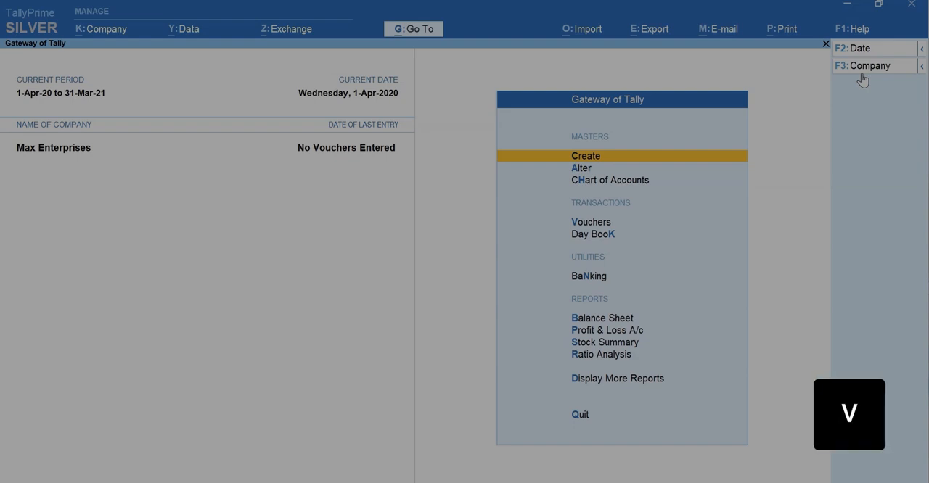
key(v)
key(F8)
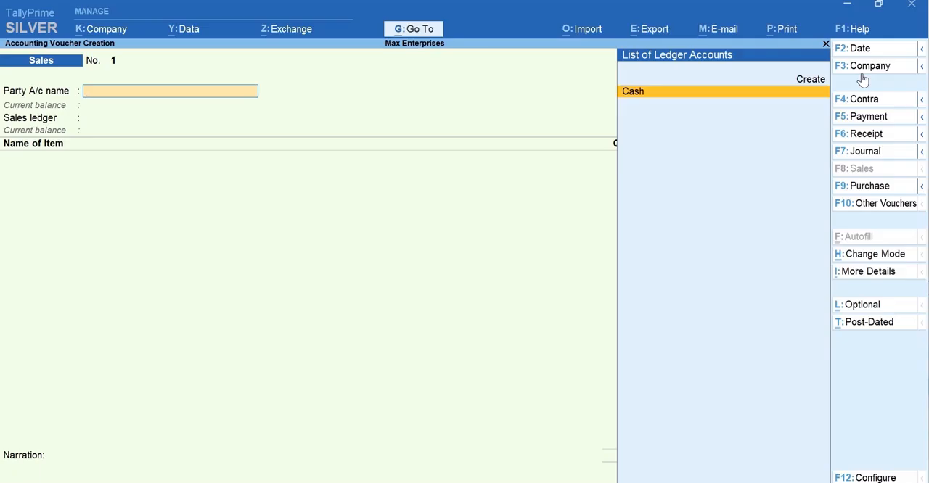
key(alt+c)
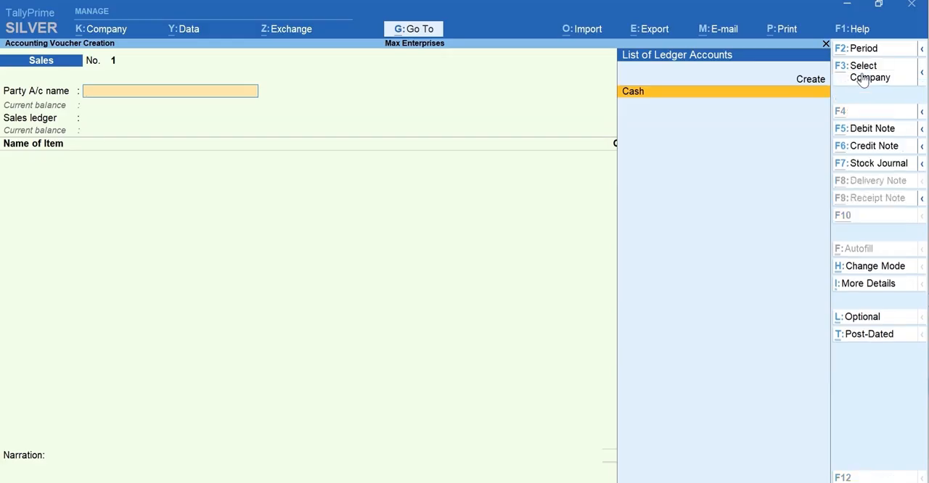
key(alt+c)
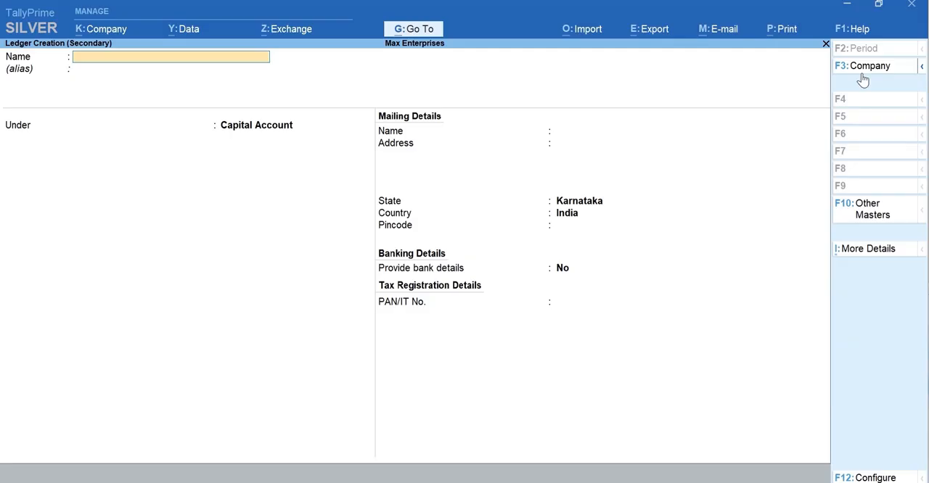
- Name the customer ledger Ace Electronics and place it under the Sundry Debtors group
text(Ace)
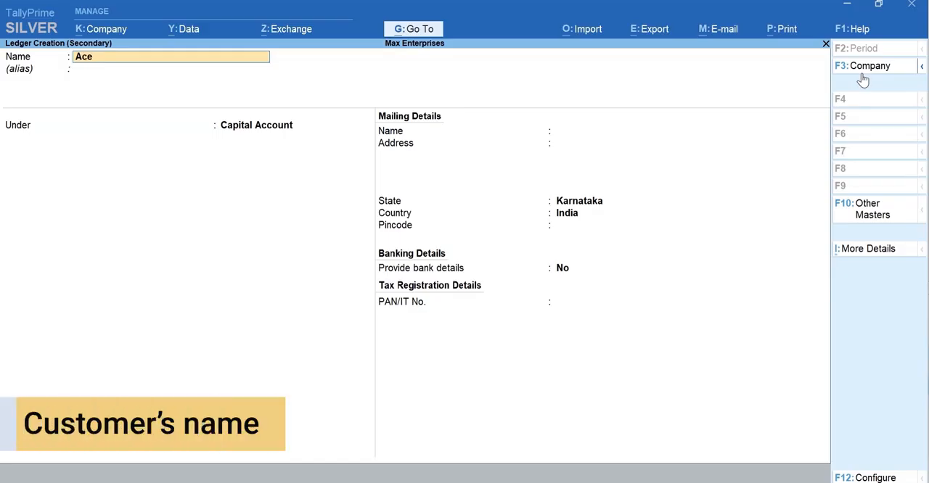
text( Electronics)
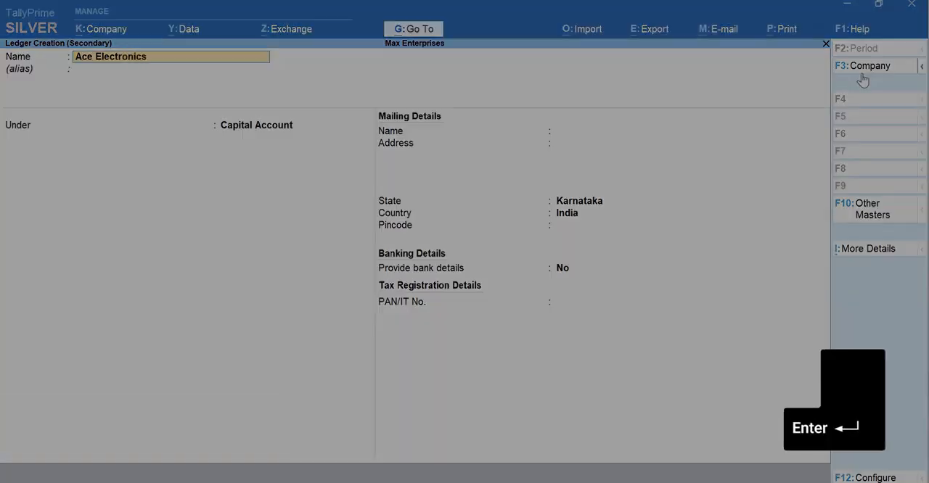
key(Return)
key(Return)
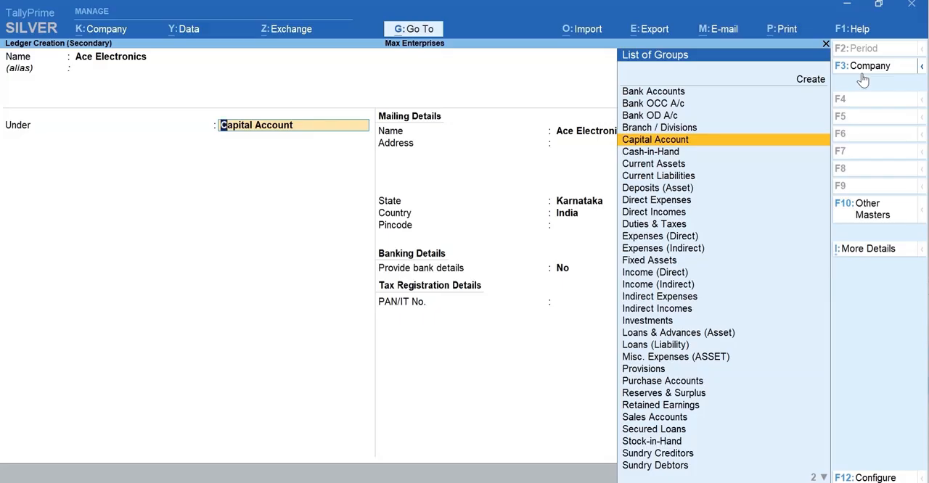
text(D)
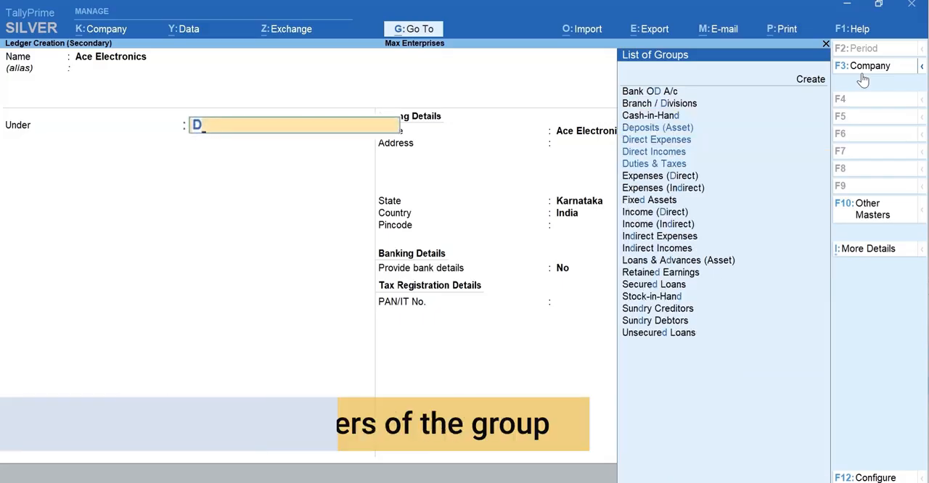
text(eb)
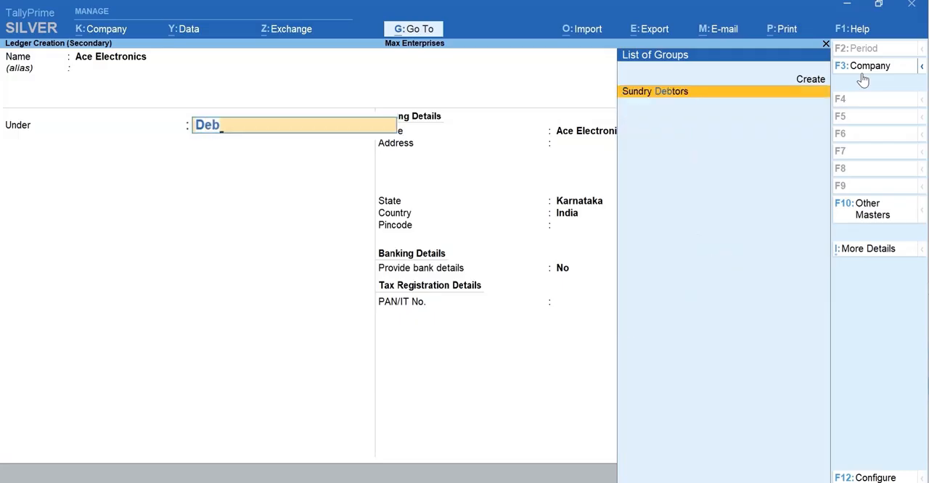
key(Return)
- Fill in the customer's mailing address and pincode, keeping the default state, leave the PAN/IT number blank, and save the ledger
key(Return)
key(Return)
key(Return)
key(Return)
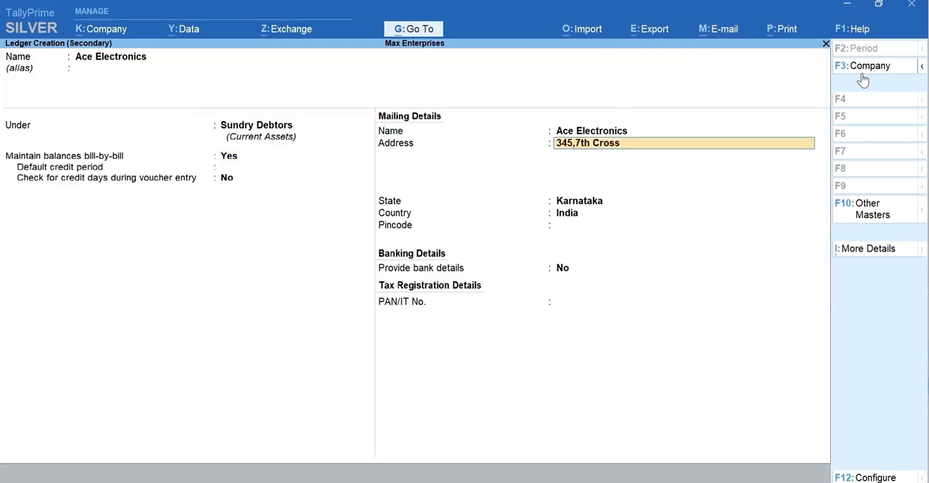
key(Return)
text(Koramangala)
key(Return)
text(Bengaluru)
key(Return)
key(Return)
text(560034)
key(Return)
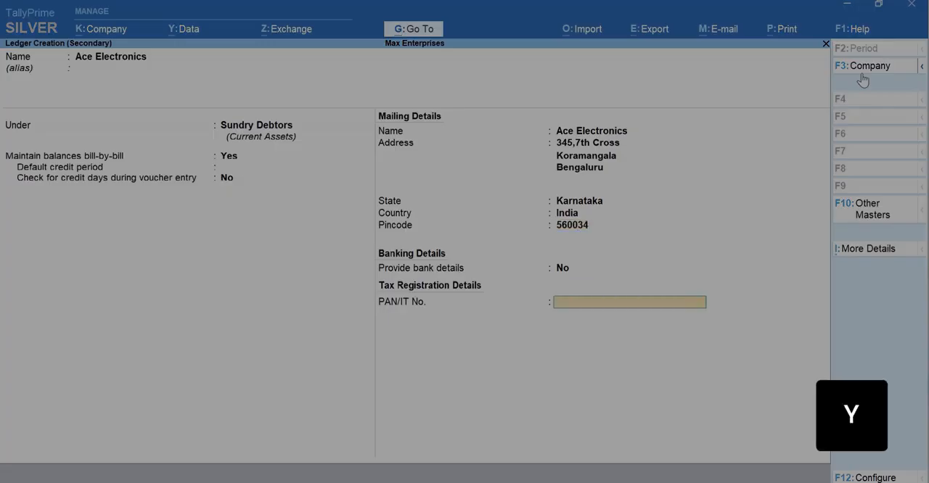
key(Return)
key(y)
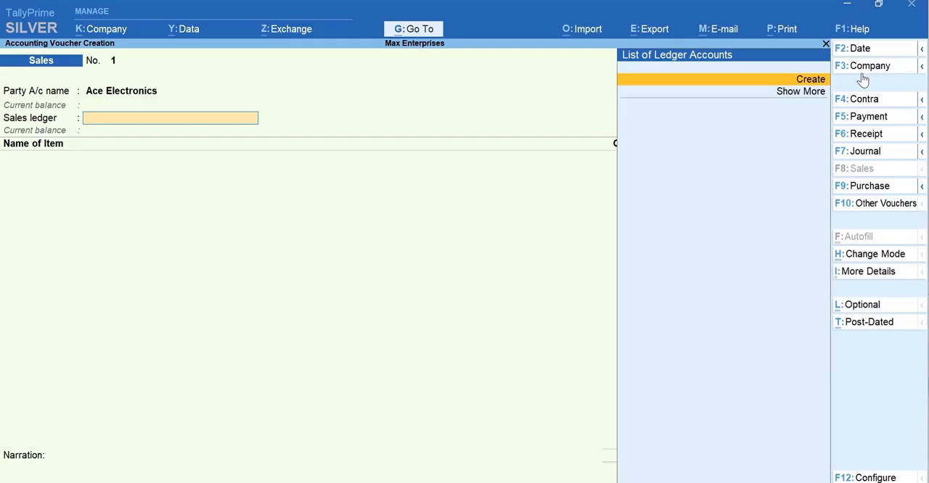
- Leave the sales voucher and open the master creation form for a new ledger
key(Escape)
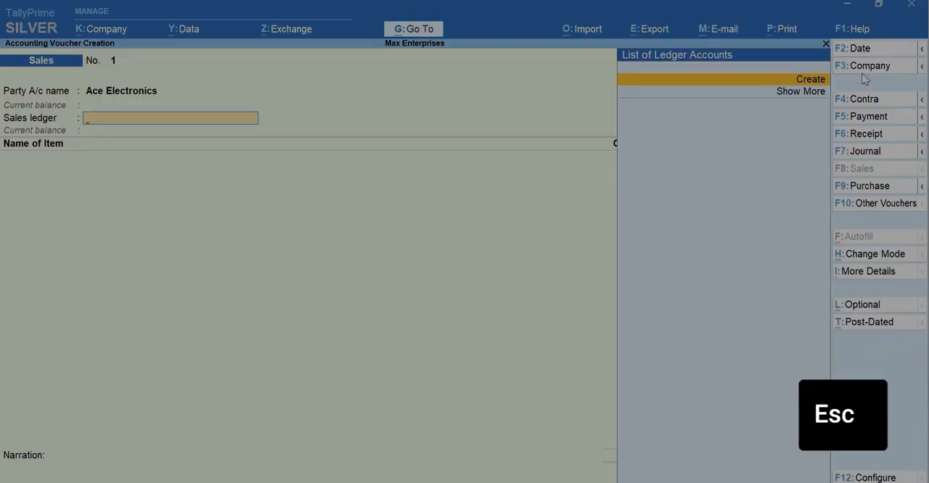
key(ctrl)
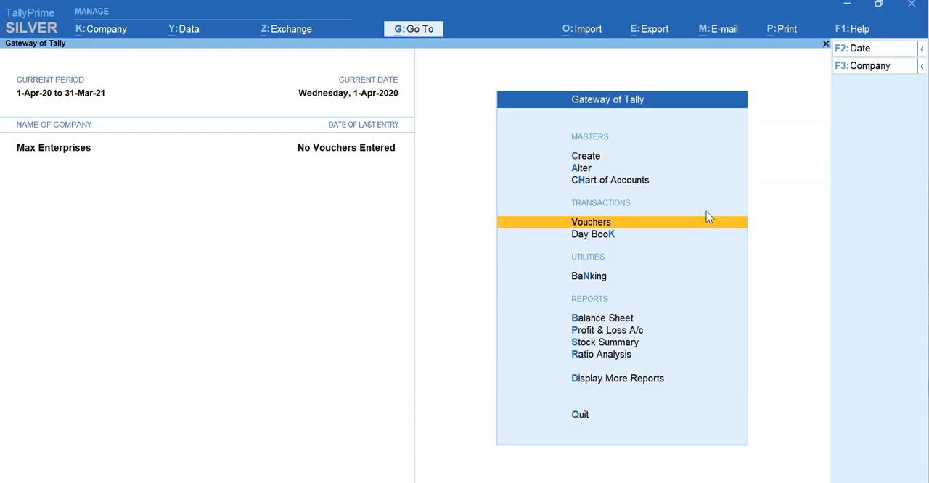
key(c)
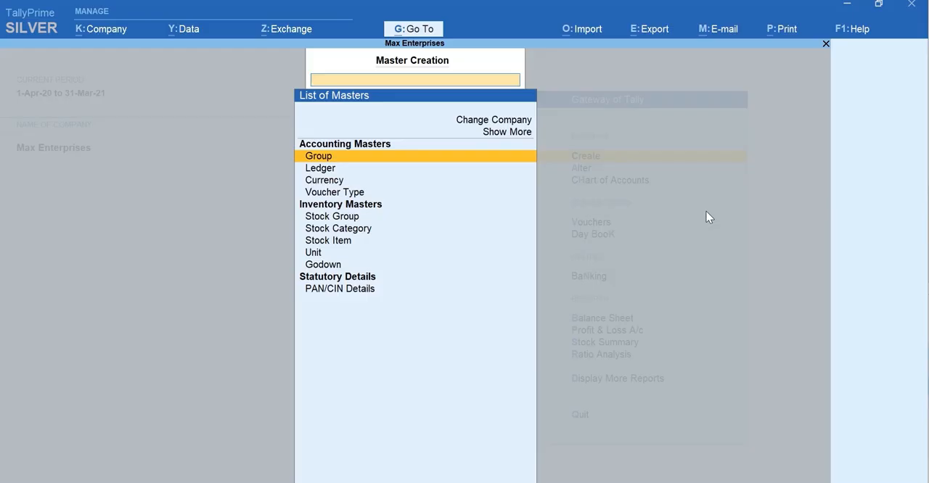
text(L)
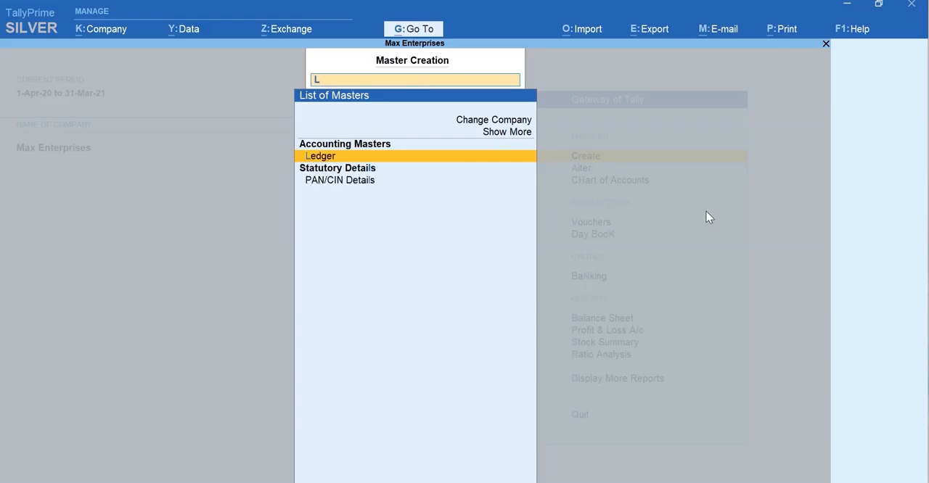
key(Return)
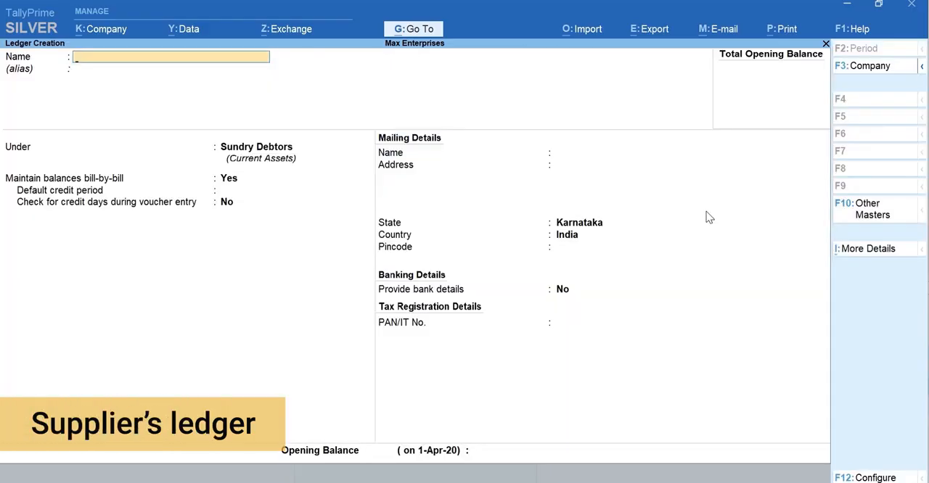
- Create the supplier ledger A-One Electronics under Sundry Creditors, leaving the address details blank, and save it
text(A-One)
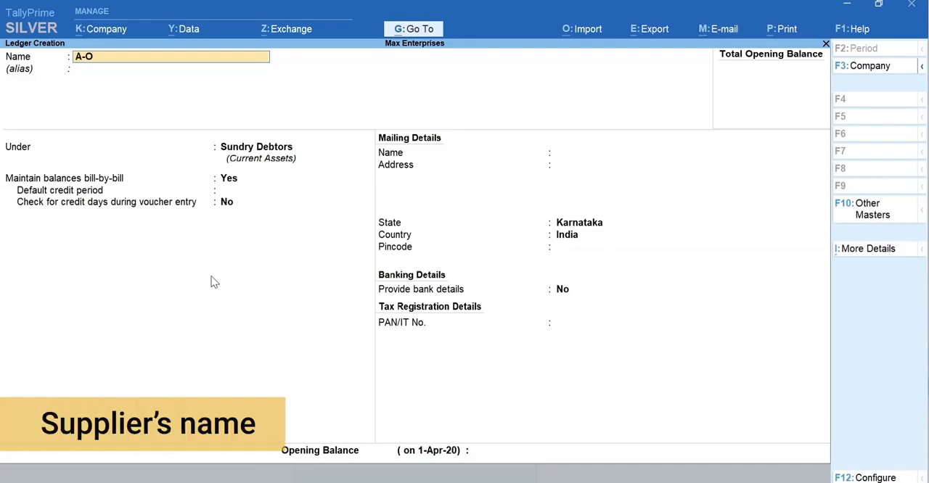
text( Electronics)
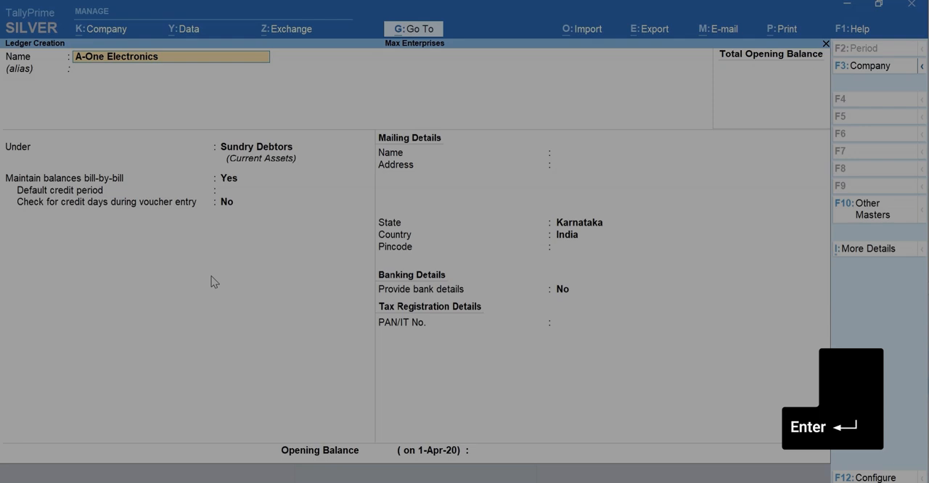
key(Return)
key(Return)
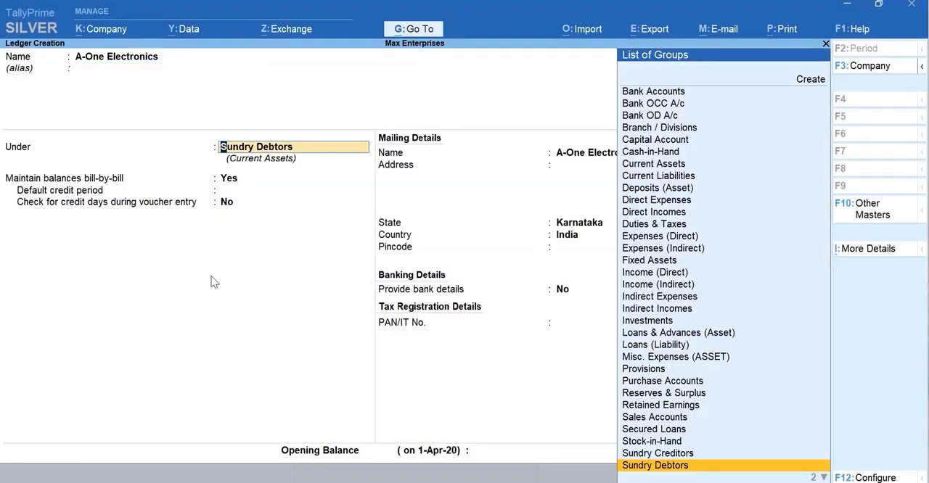
text(Cre)
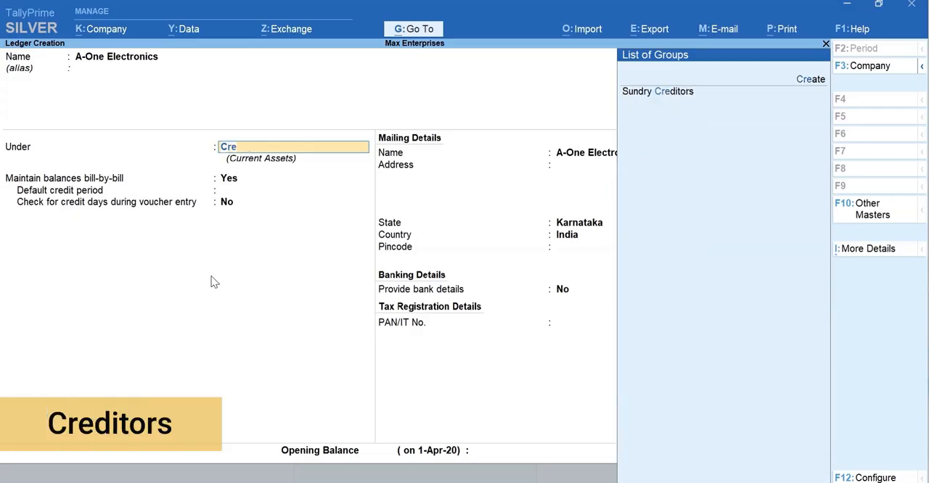
key(Return)
key(Return)
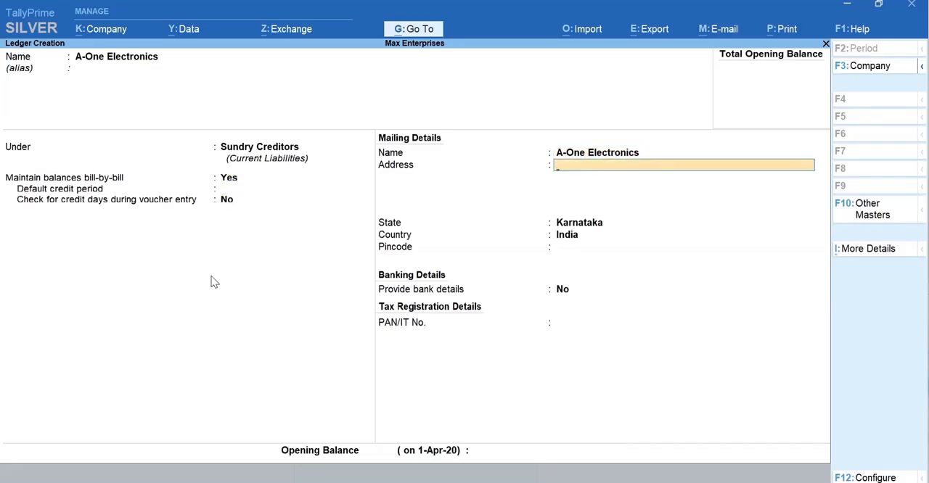
key(Return)
key(Return)
key(Return)
key(Return)
key(Return)
key(Return)
key(Return)
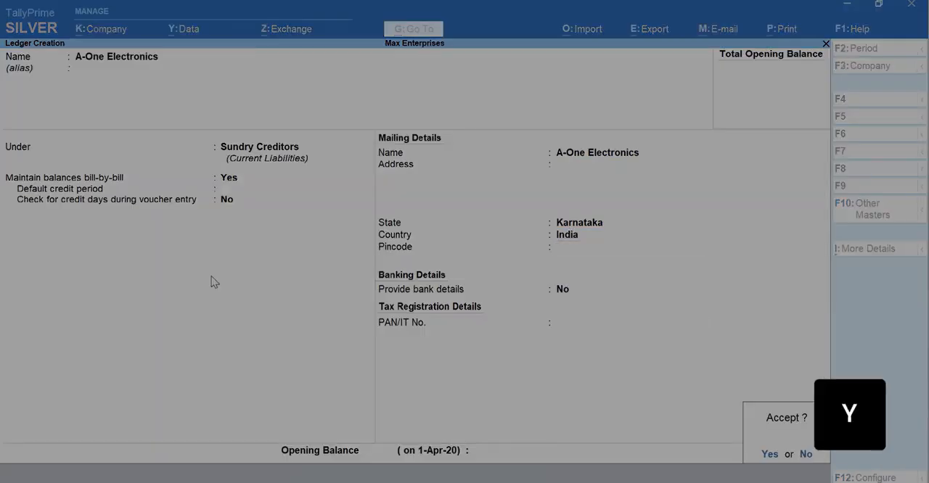
key(y)
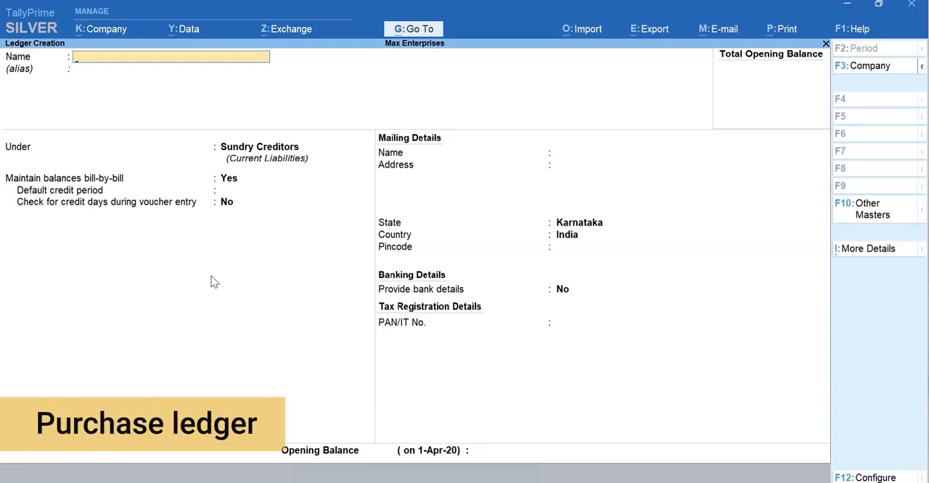
- Create a ledger named Purchases under the Purchase Accounts group and save it
text(P)
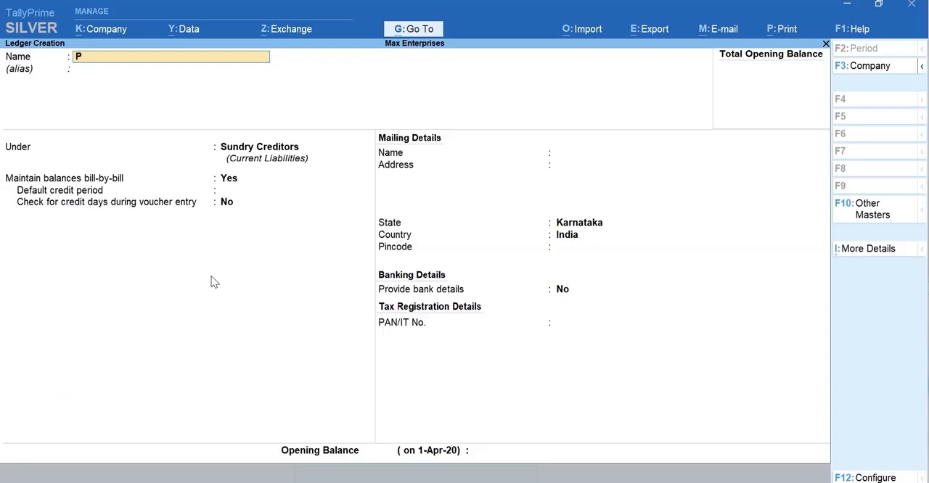
text(urchases)
key(Return)
text(Pu)
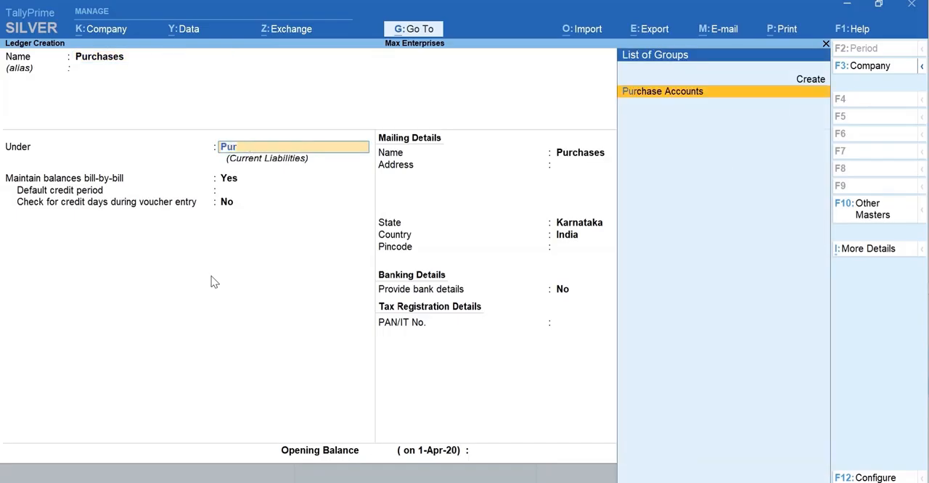
text(r)
key(Return)
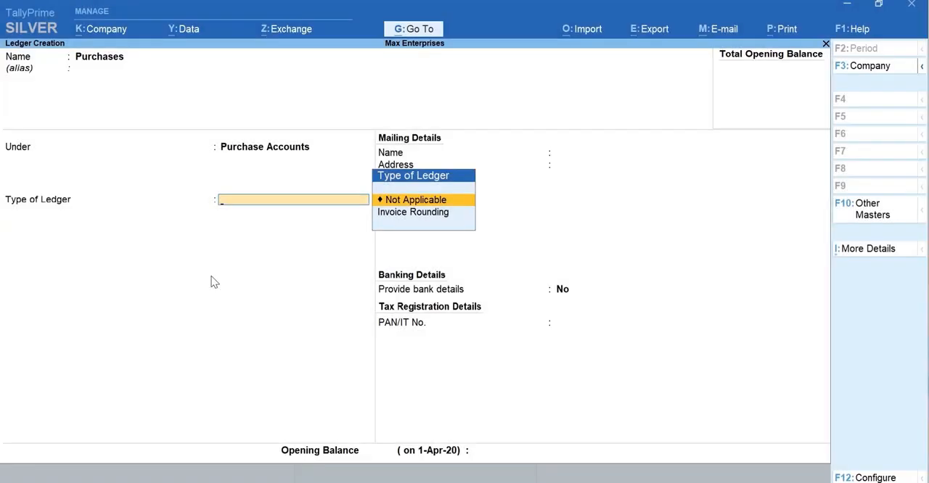
key(Escape)
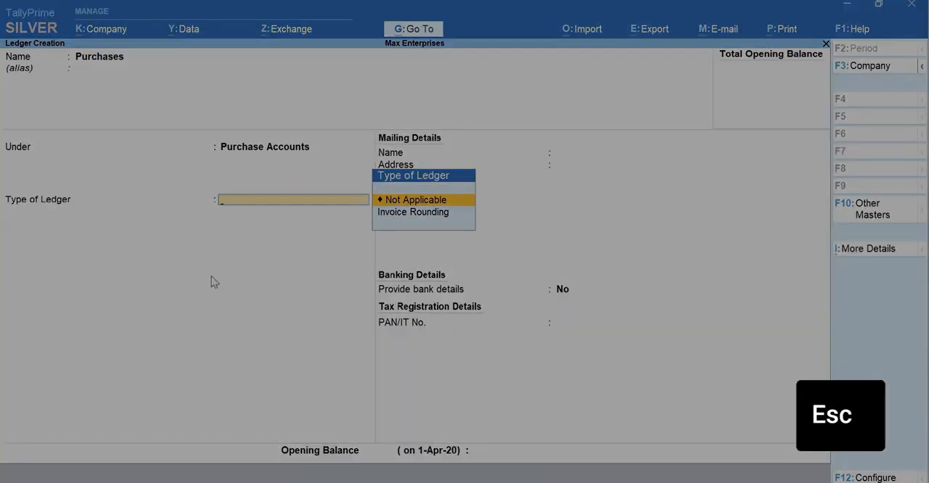
key(ctrl+a)
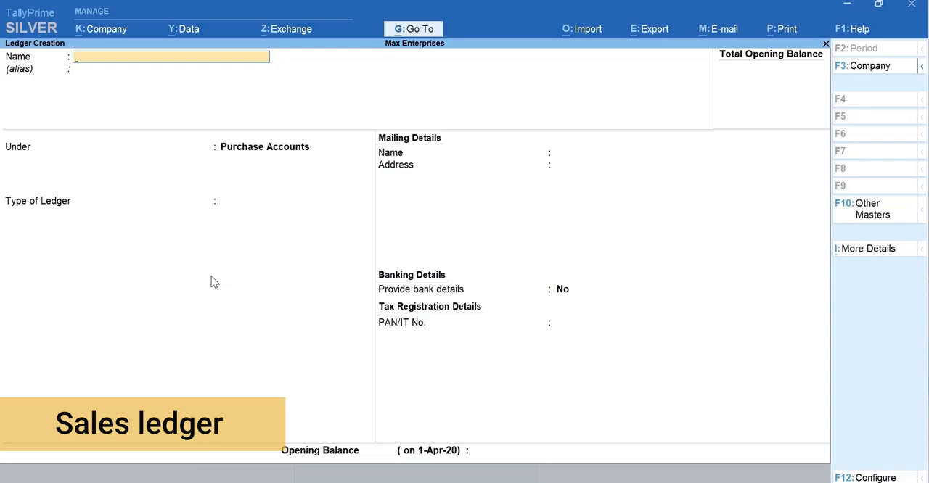
- Create a ledger named Sales under the Sales Accounts group and save it
text(Sales)
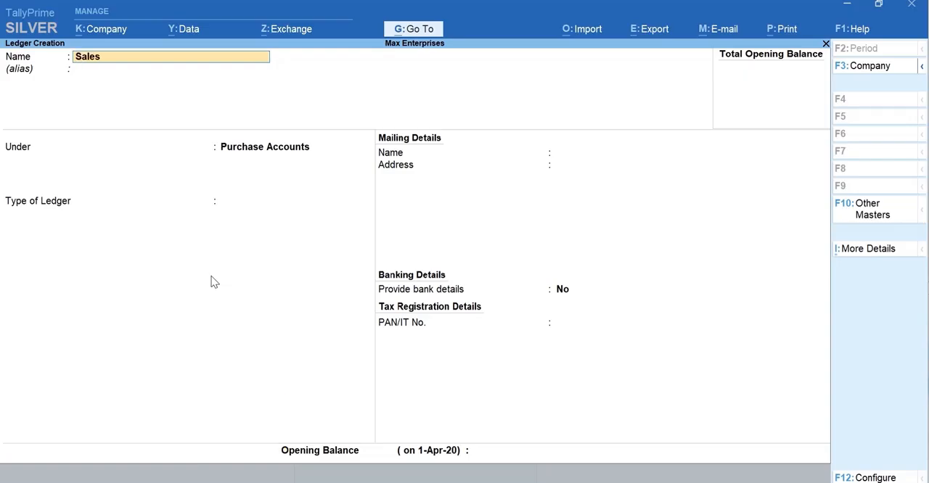
key(Return)
key(Return)
text(Sa)
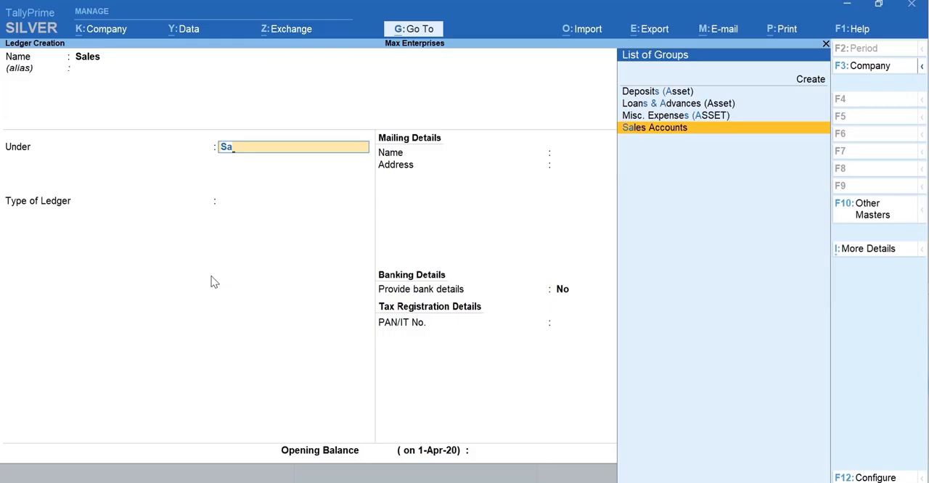
key(Return)
key(ctrl)
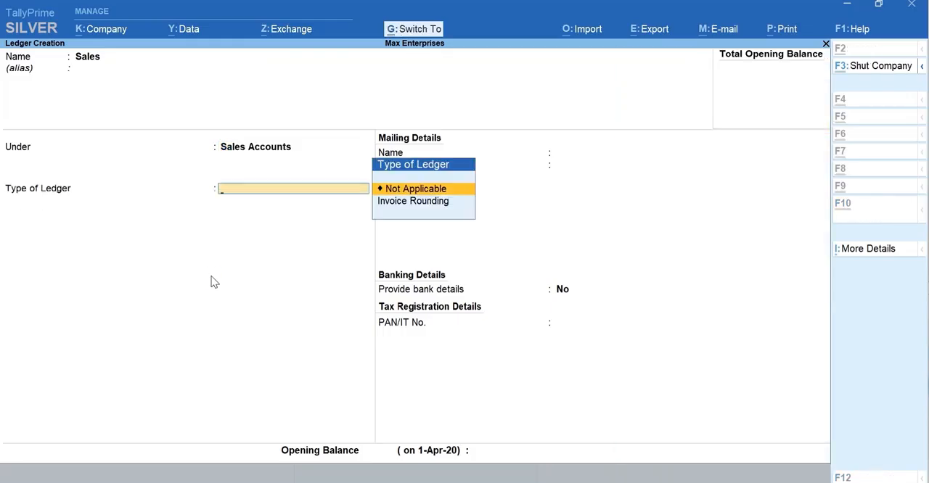
key(ctrl+a)
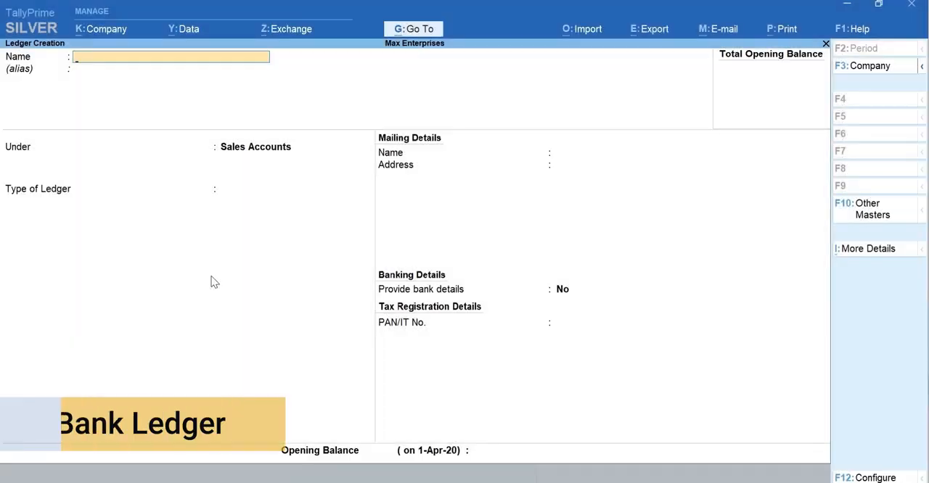
- Name the new ledger ICICI Bank, leave its alias blank and place it under the Bank Accounts group
text(I)
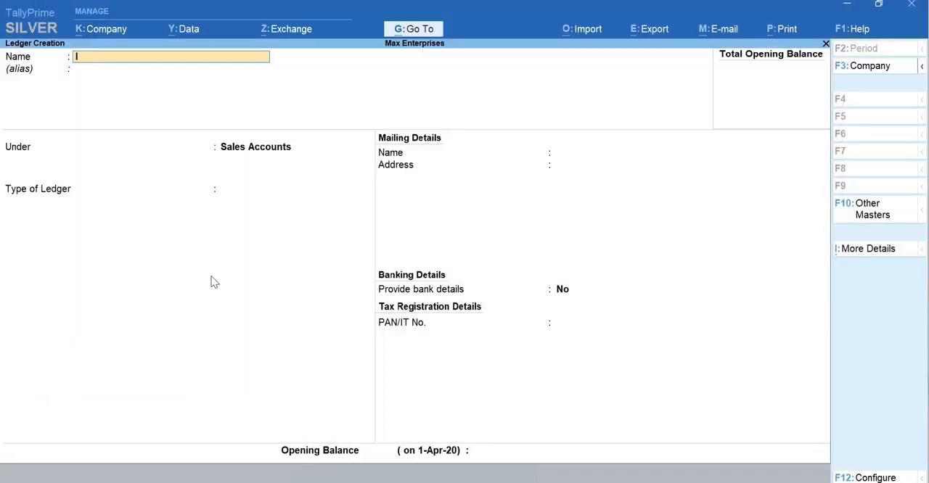
text(CICI Bank)
key(Return)
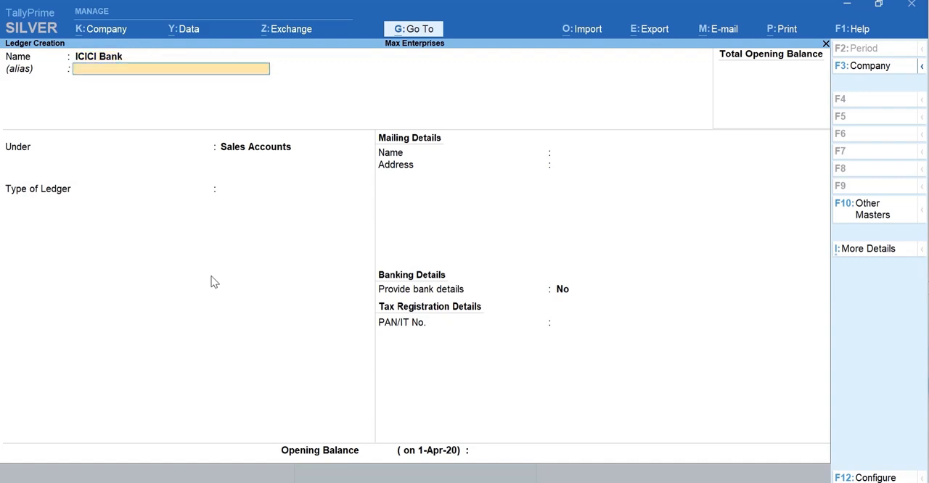
key(Return)
text(Bank)
key(Return)
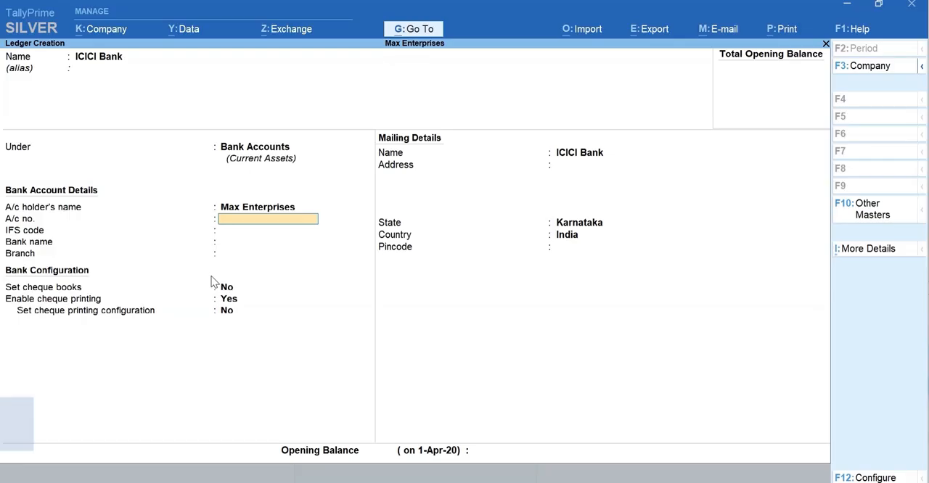
- Enter the bank account number, IFS code ICIC0000043, bank ICICI Bank (India) and branch HSR Layout, and save the ledger
key(Return)
text(ICIC)
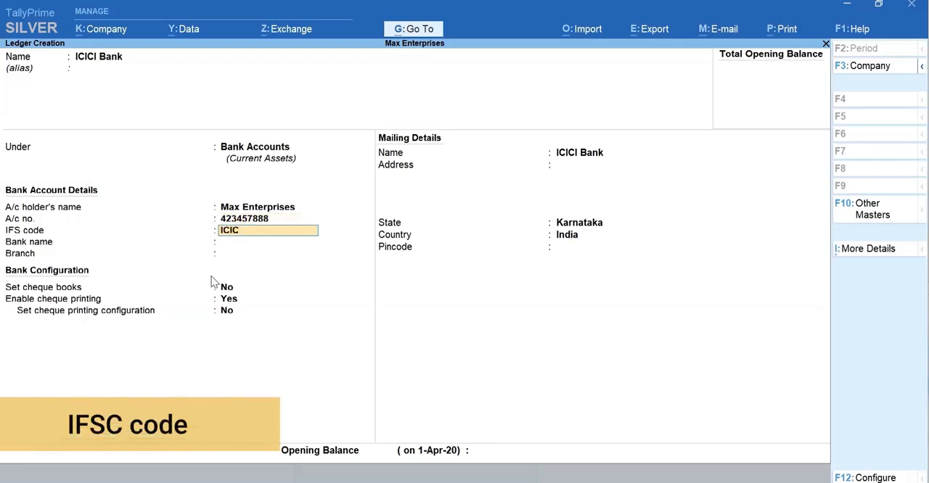
text(0000043)
key(Return)
text(ICI)
key(Return)
text(HSR Layout)
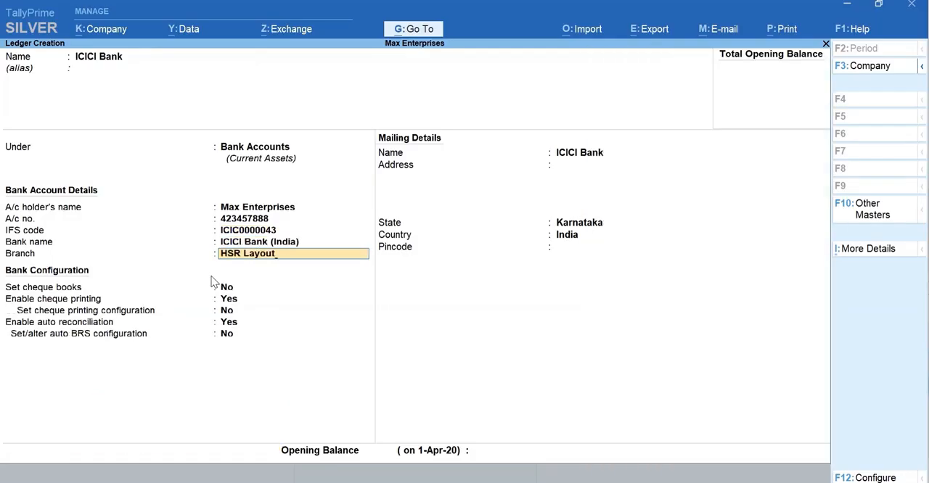
key(Return)
key(Return)
key(Return)
key(ctrl+a)
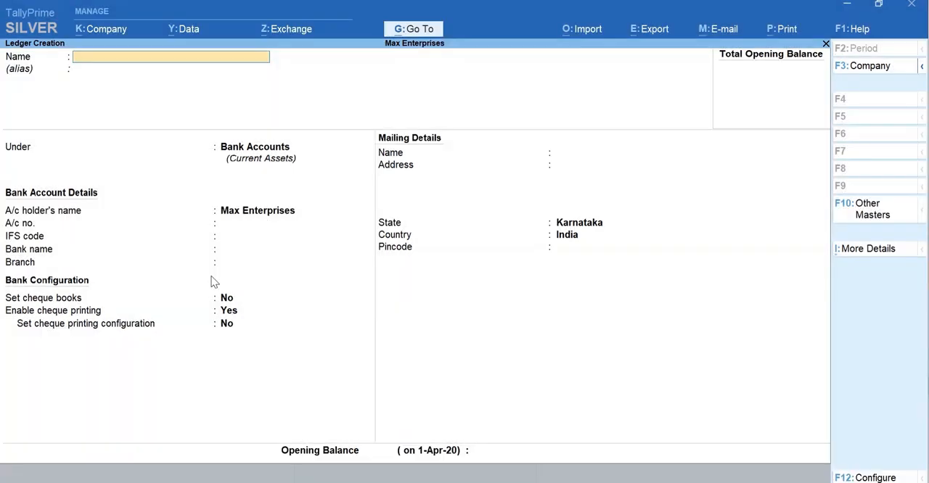
- Leave ledger creation and open the list of ledgers in the Chart of Accounts
key(Escape)
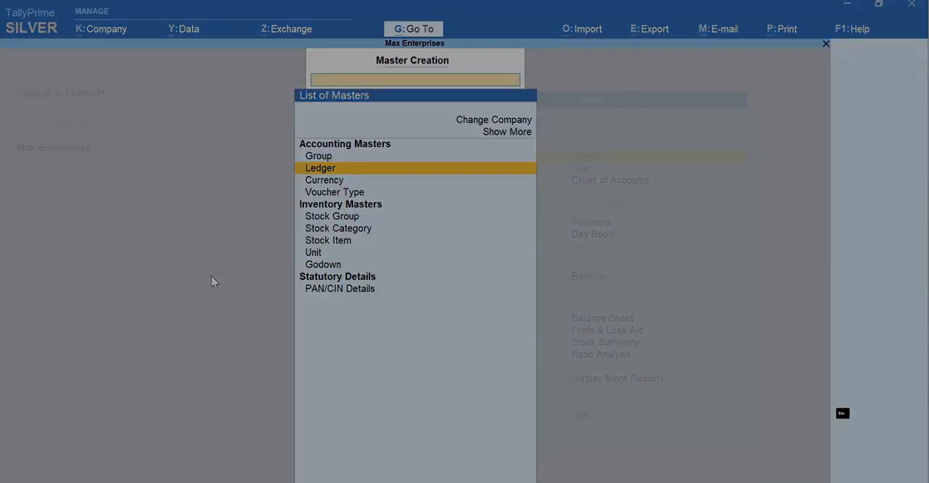
key(Escape)
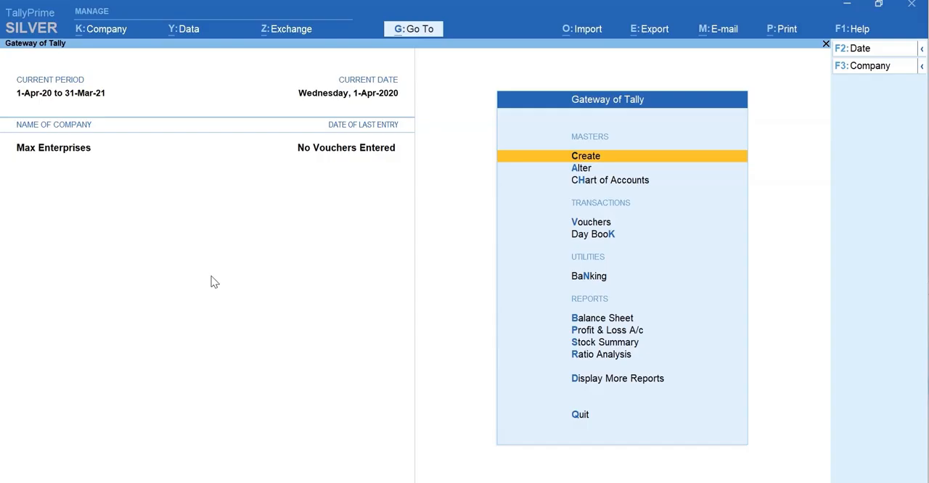
key(h)
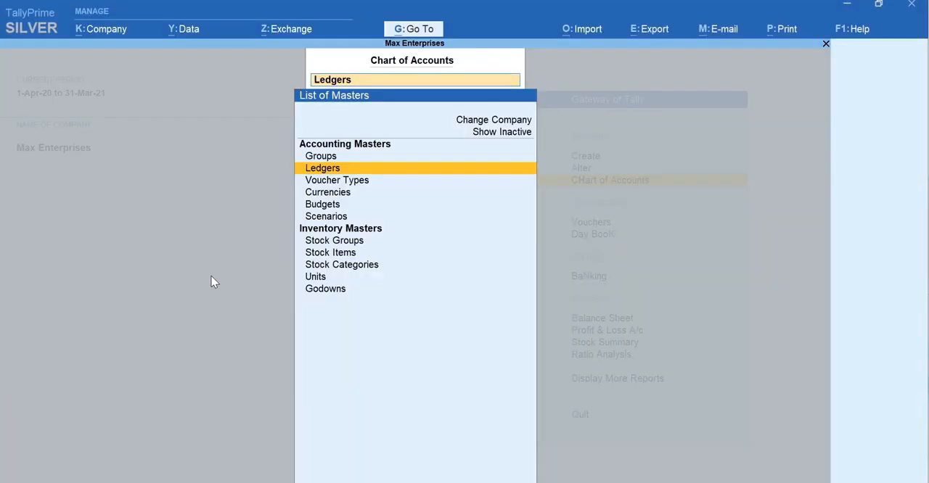
key(Return)
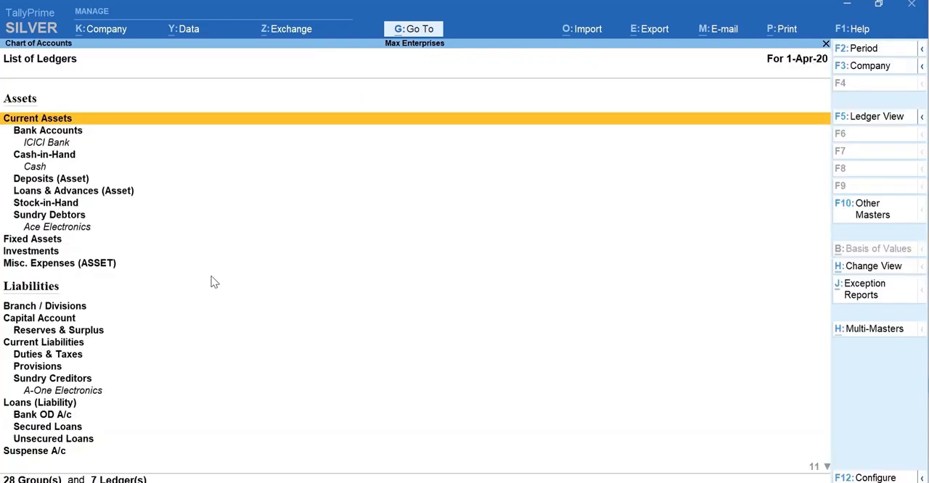
- Start creating multiple ledgers at once under the Indirect Expenses group
key(alt+h)
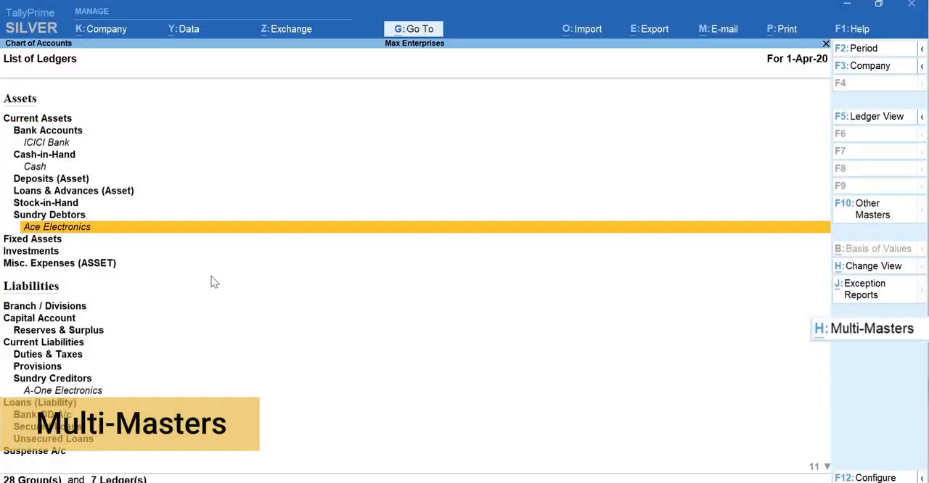
key(alt+h)
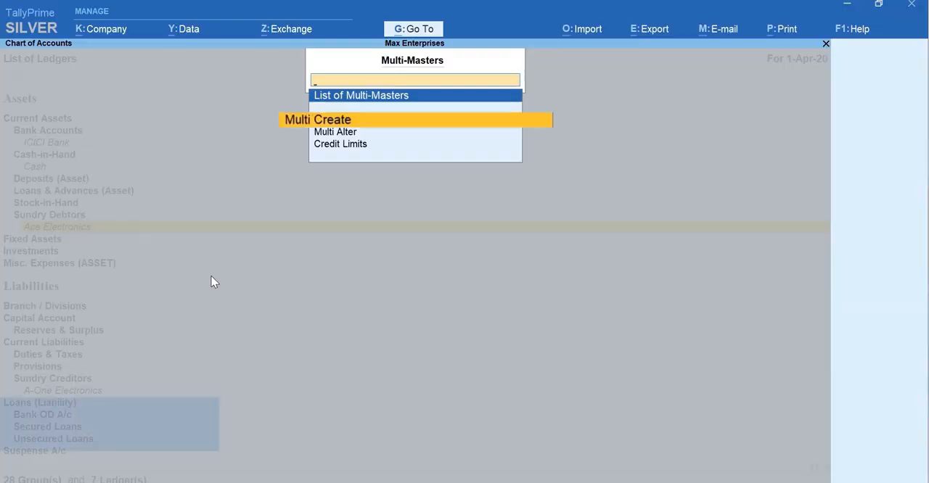
key(Return)
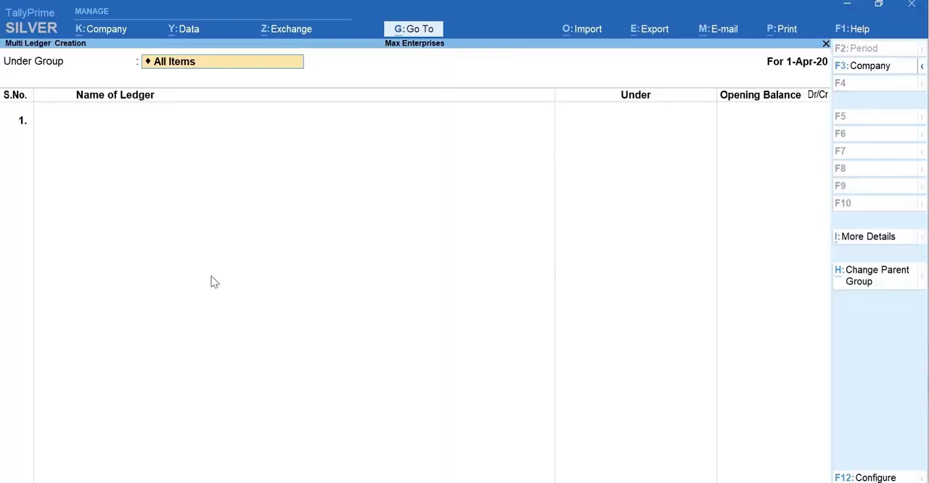
text(Indi)
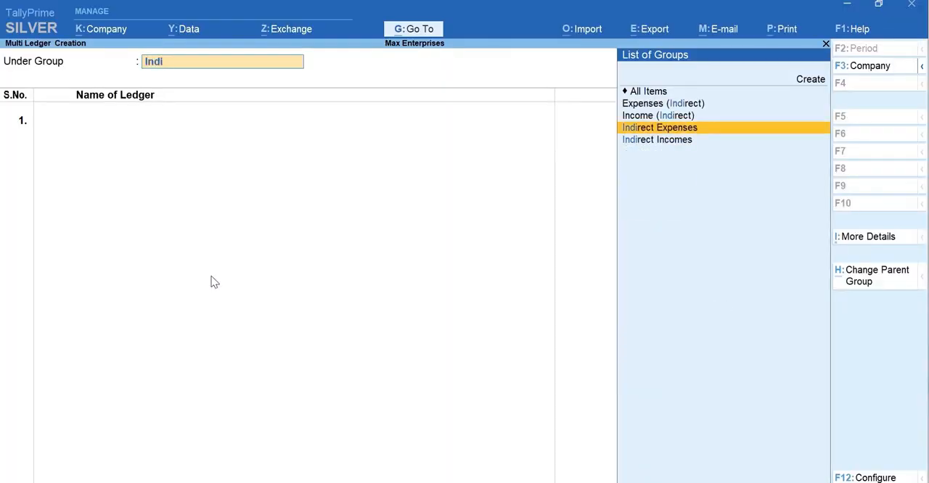
key(Return)
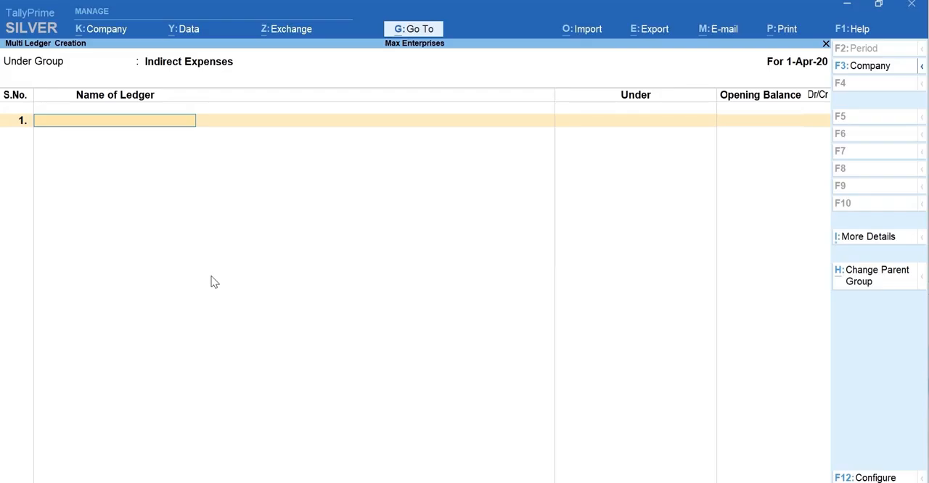
- Add the ledgers Rent, Conveyance and Office Expenses without opening balances and save them
text(Rent)
key(Return)
key(Return)
text(Conveyance)
key(Return)
key(Return)
text(Office Expenses)
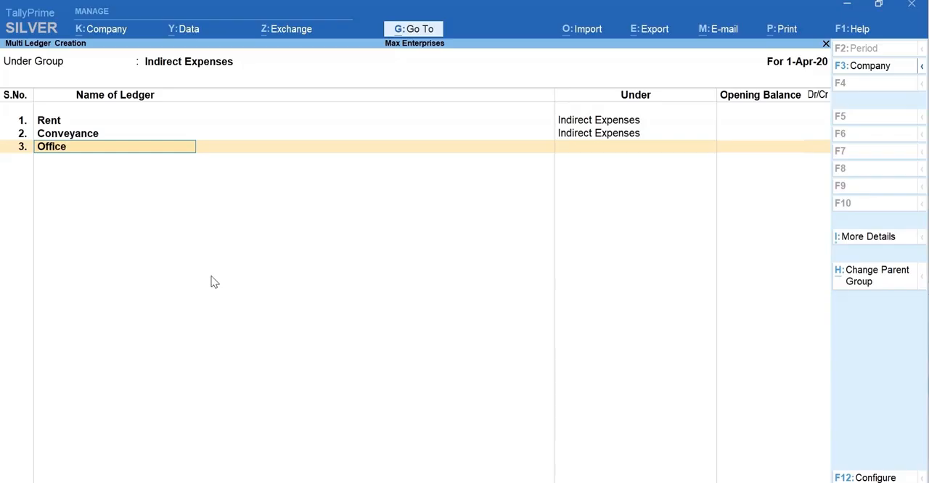
key(Return)
key(Return)
key(Return)
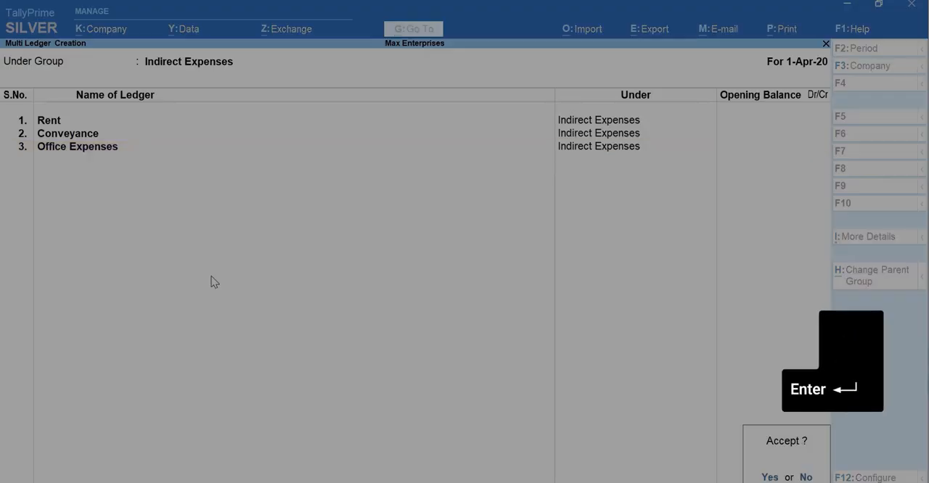
key(Return)
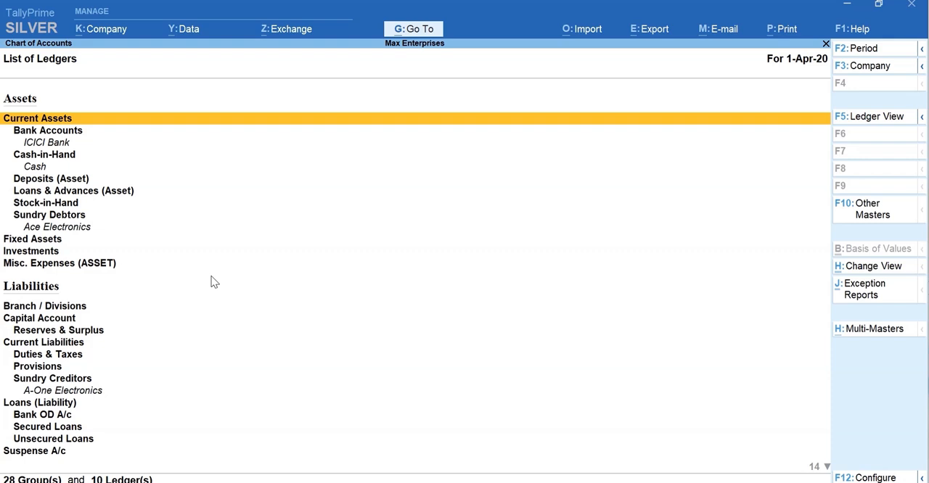
- Examine the Chart of Accounts ledger-wise and its exception report options, and return to the Gateway of Tally
key(F5)
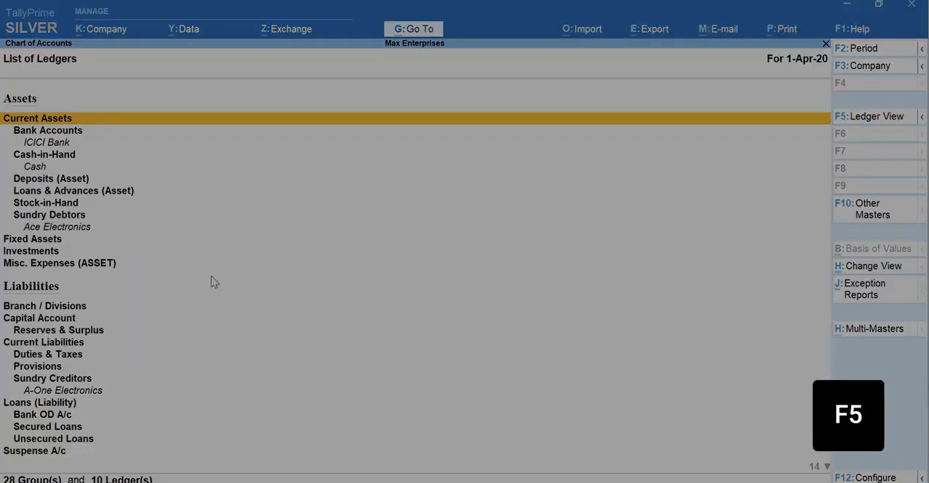
key(F5)
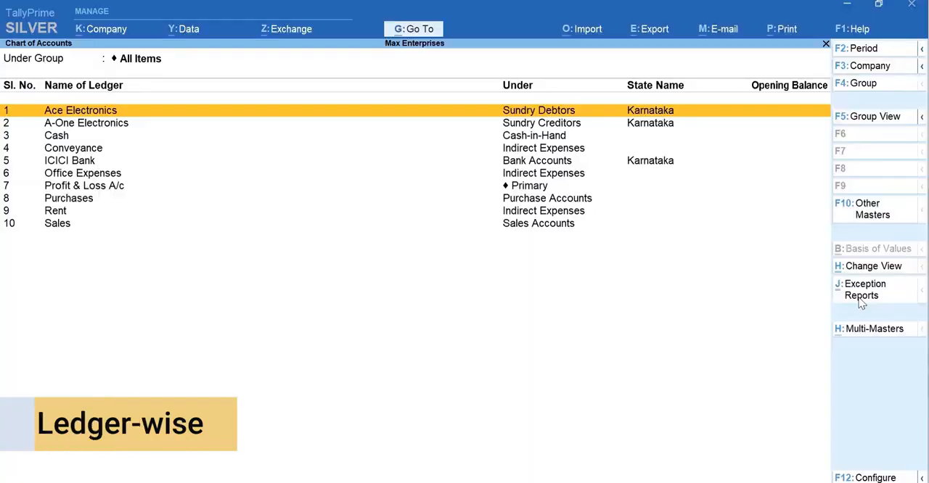
click(864, 290)
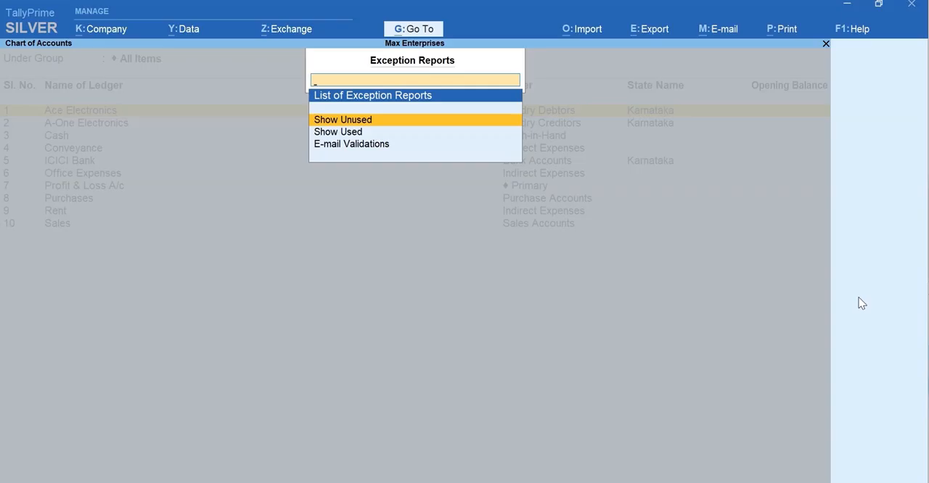
key(Escape)
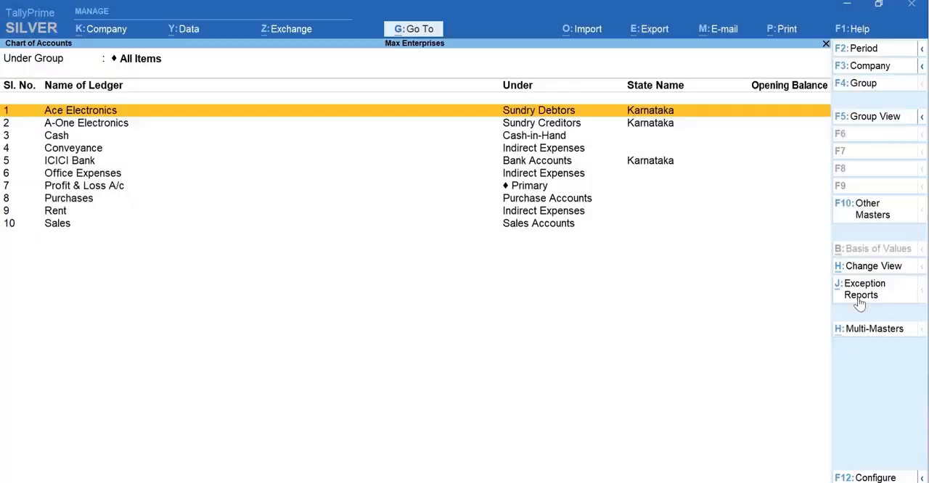
key(Escape)
key(Escape)
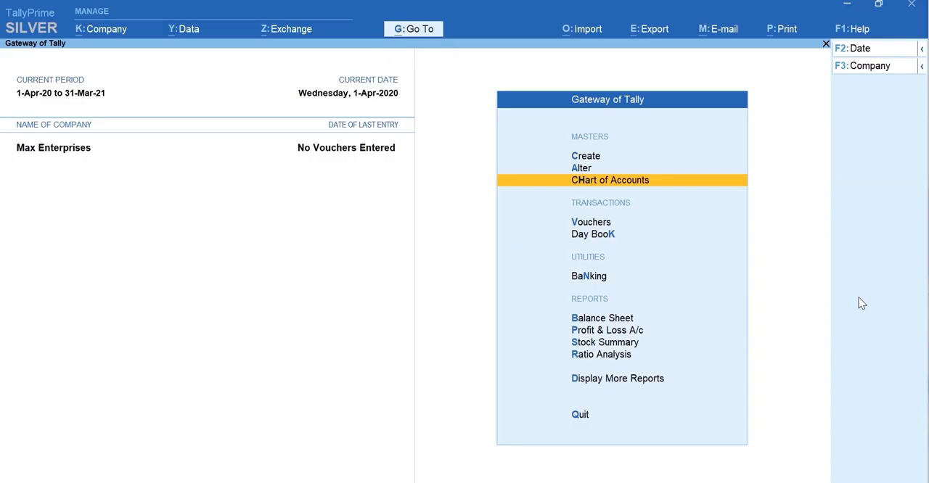
- Open the Ace Electronics ledger for alteration and leave it without making changes
key(a)
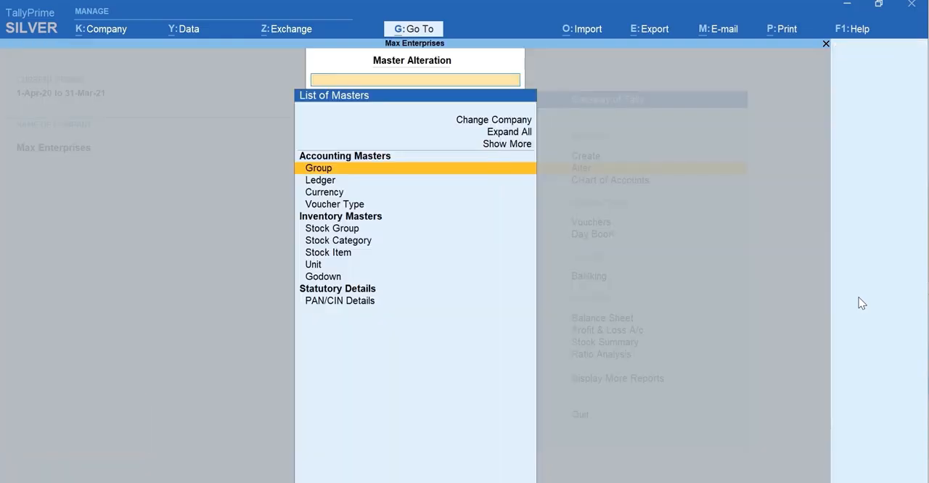
key(Down)
key(Return)
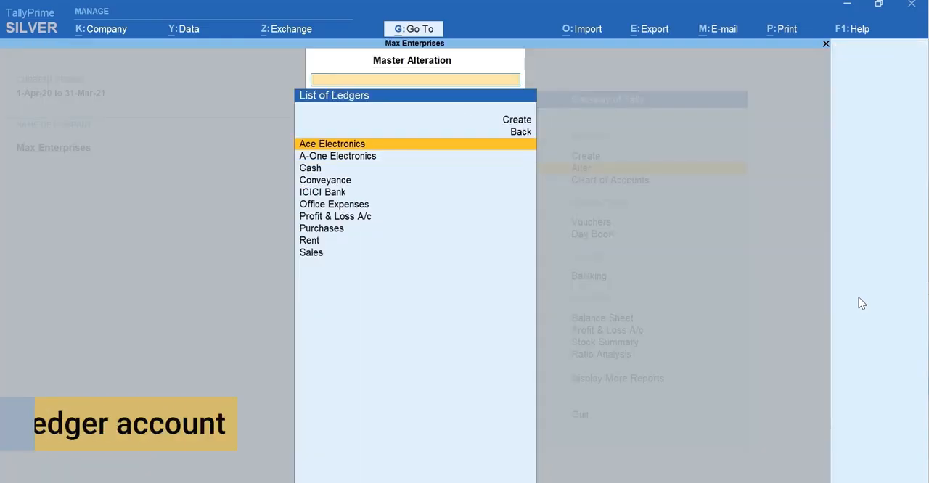
key(Return)
key(Escape)
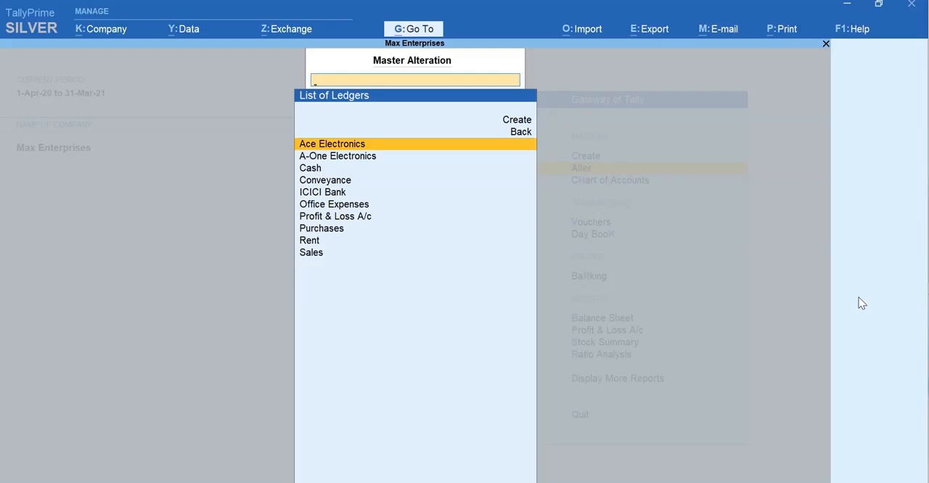
- Look through the other ledgers available for alteration and return to the Gateway of Tally
key(Down)
key(Down)
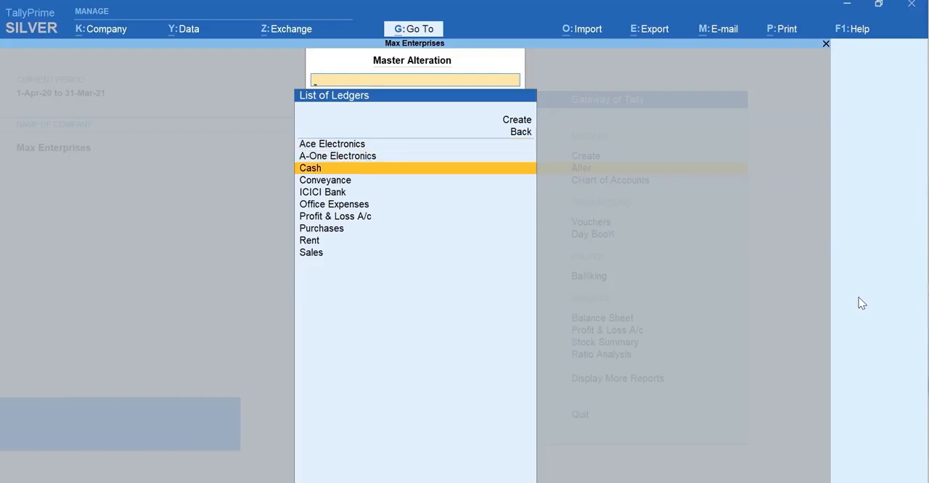
key(Down)
key(Down)
key(Down)
key(Down)
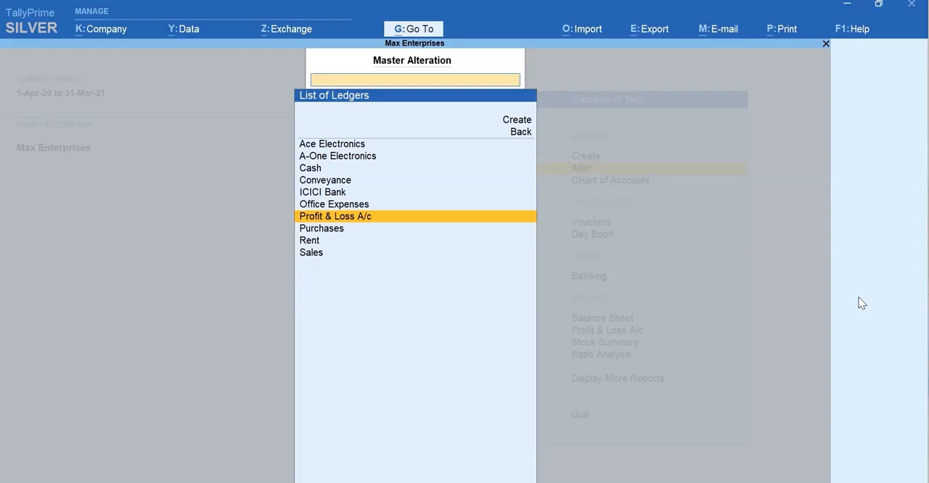
key(Escape)
key(Escape)
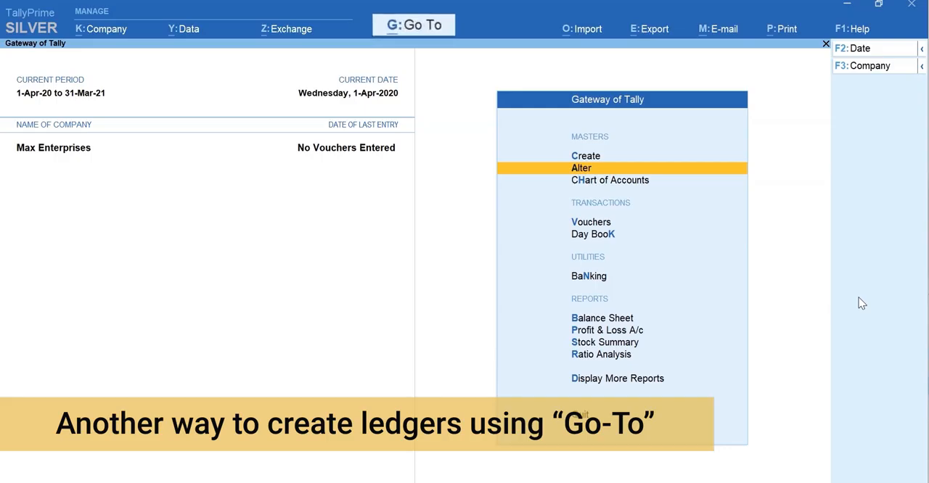
- Open the Balance Sheet and start creating a new ledger from it using Go To
key(b)
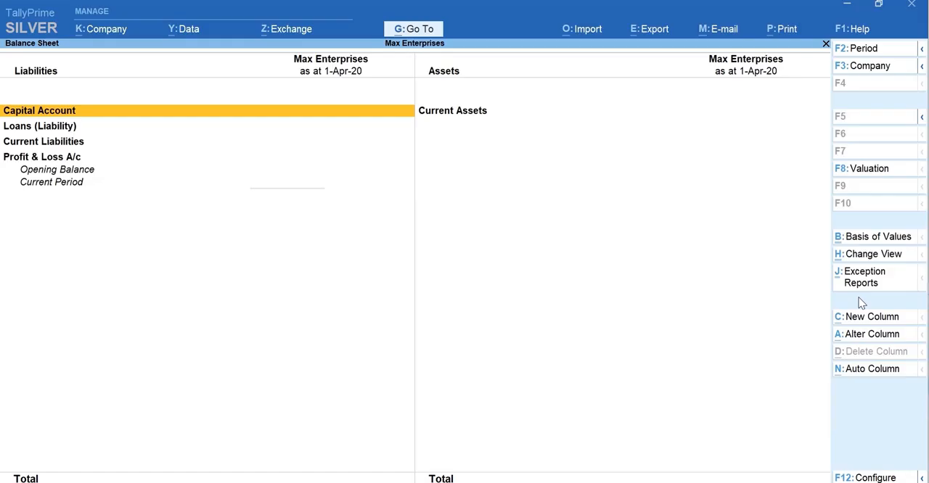
key(alt+g)
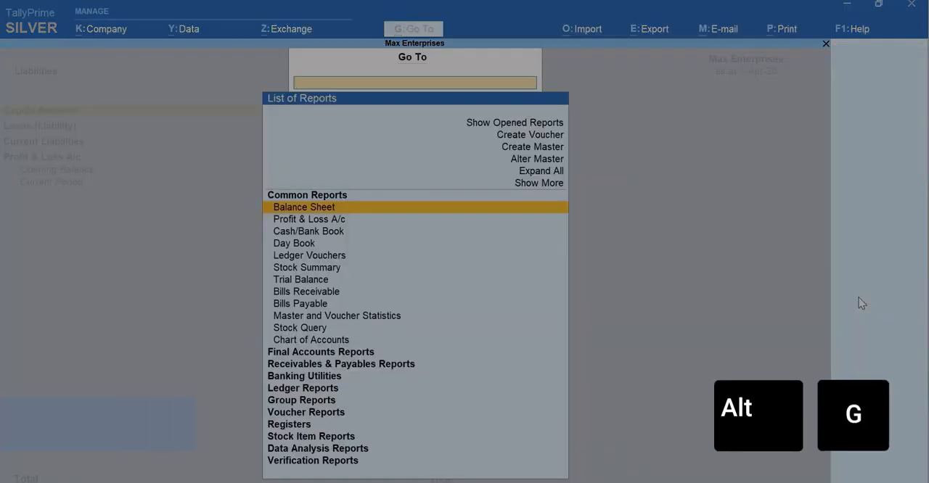
key(Up)
key(Up)
key(Up)
key(Up)
key(Return)
key(Down)
key(Return)
- Create the ledger Office Furniture under Fixed Assets with an opening balance of 60,000 and save it
text(Office Furniture)
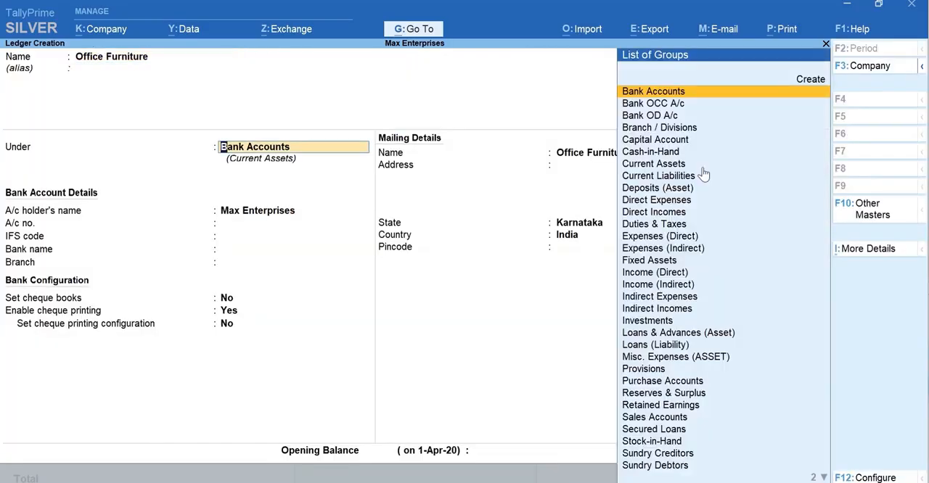
text(Fi)
key(Return)
key(Return)
key(Return)
key(Return)
key(Return)
key(Return)
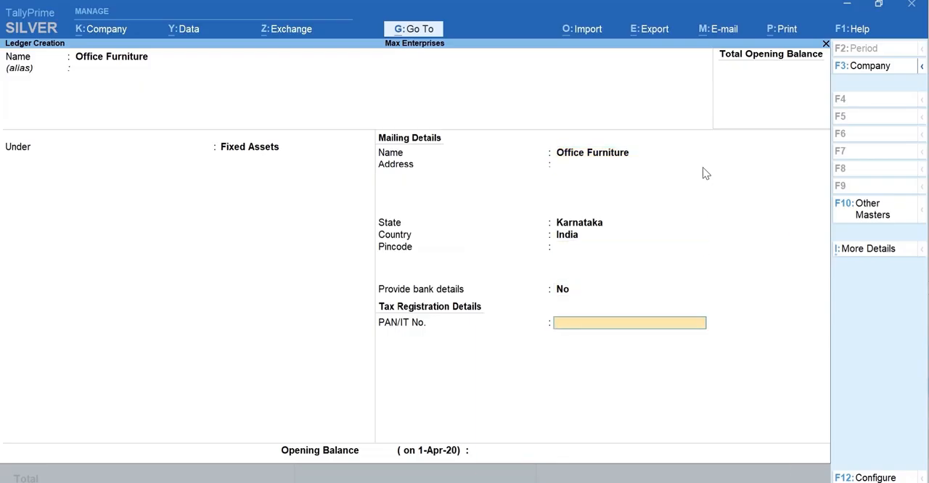
text(60000)
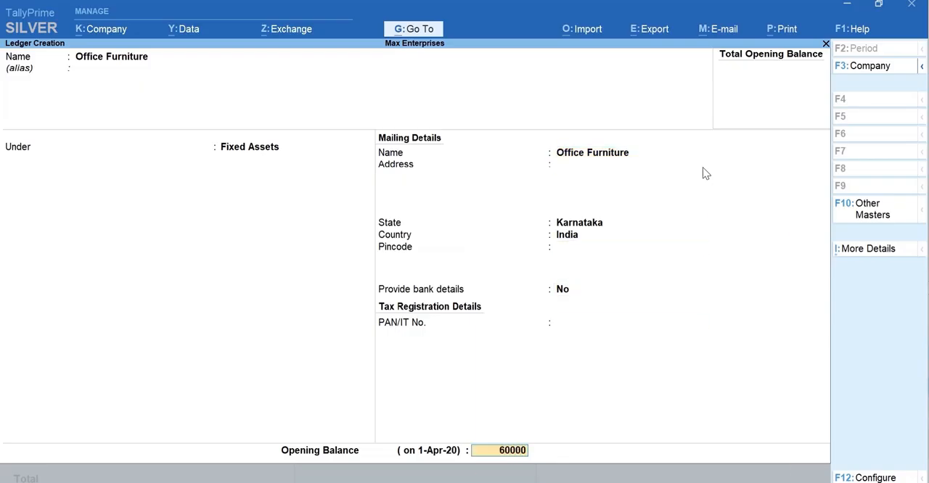
key(Return)
key(y)
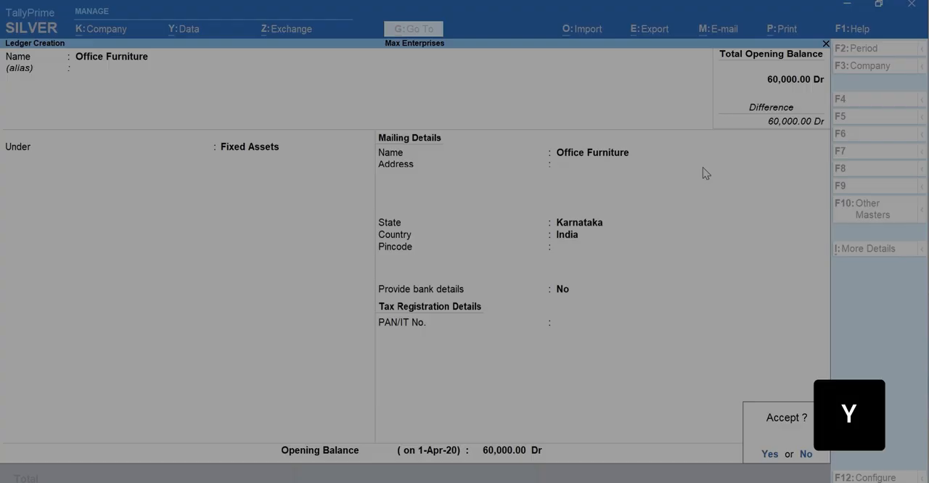
- Go back to the Balance Sheet, examine the ledgers within Fixed Assets, and close the report
key(Escape)
key(Escape)
key(Right)
key(shift+Return)
key(Down)
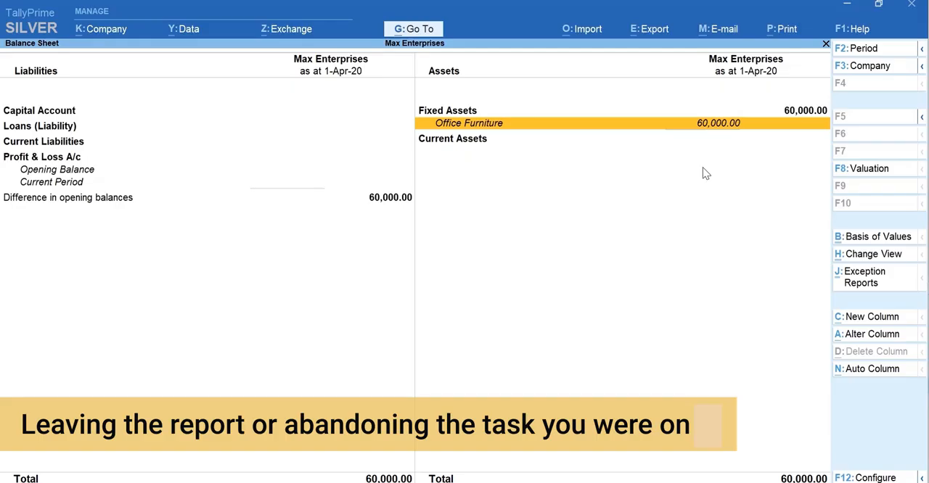
key(Escape)
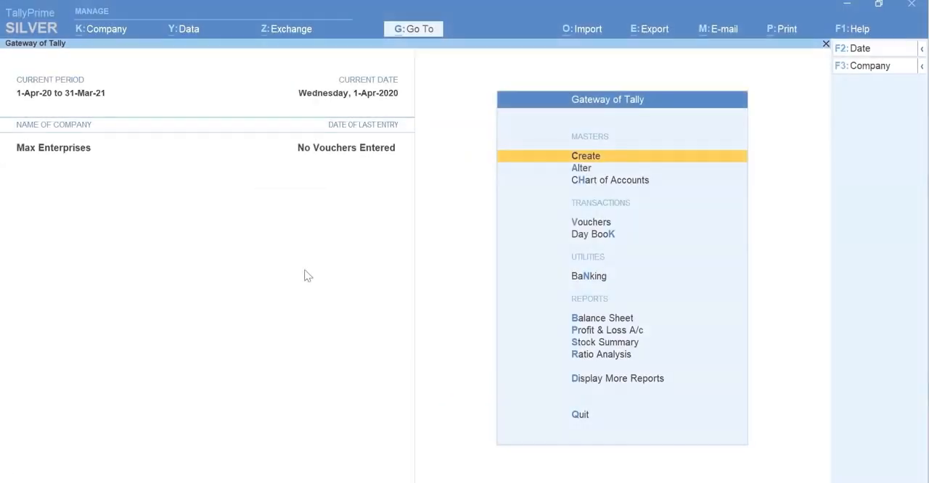